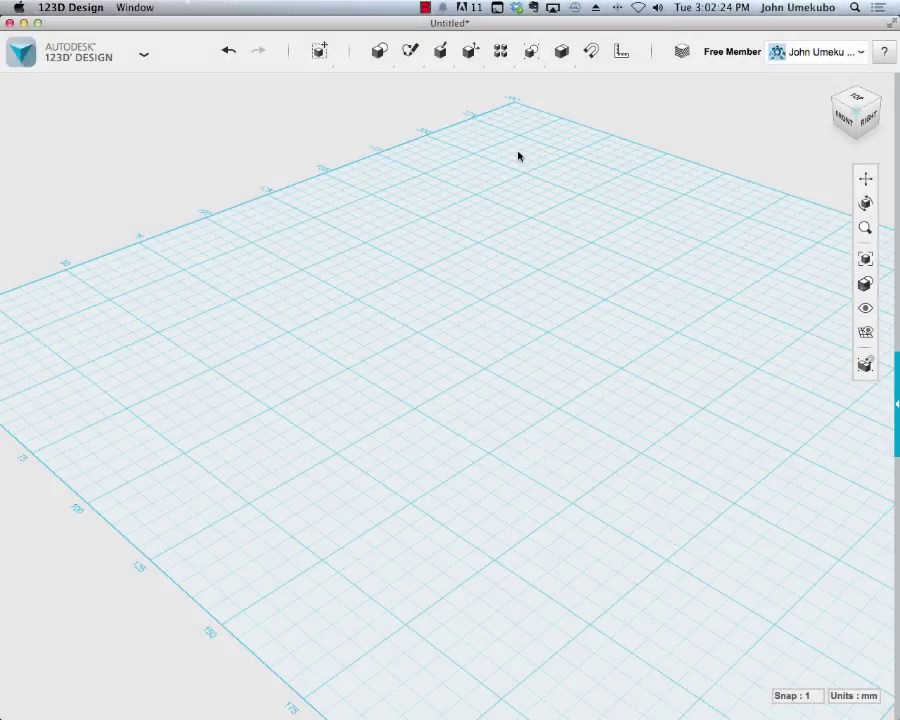
mouse_move(438, 52)
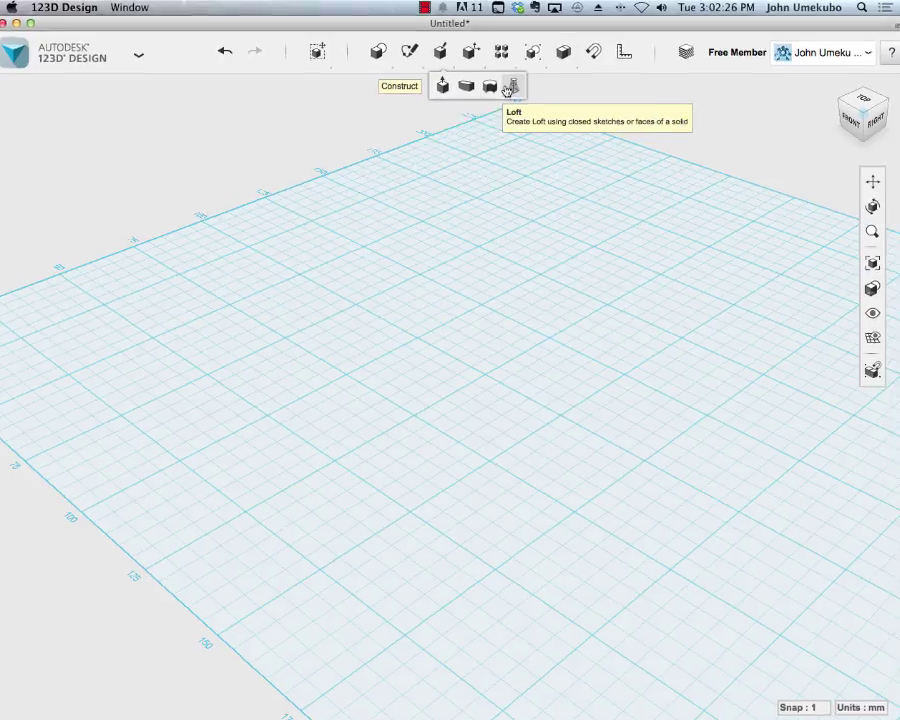
mouse_move(440, 50)
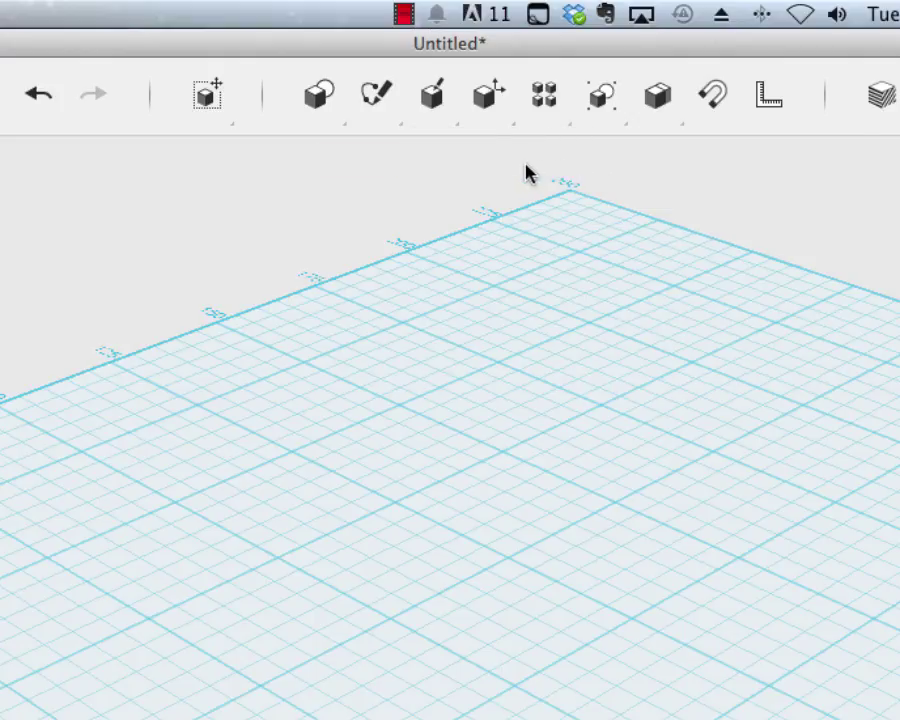
mouse_move(434, 106)
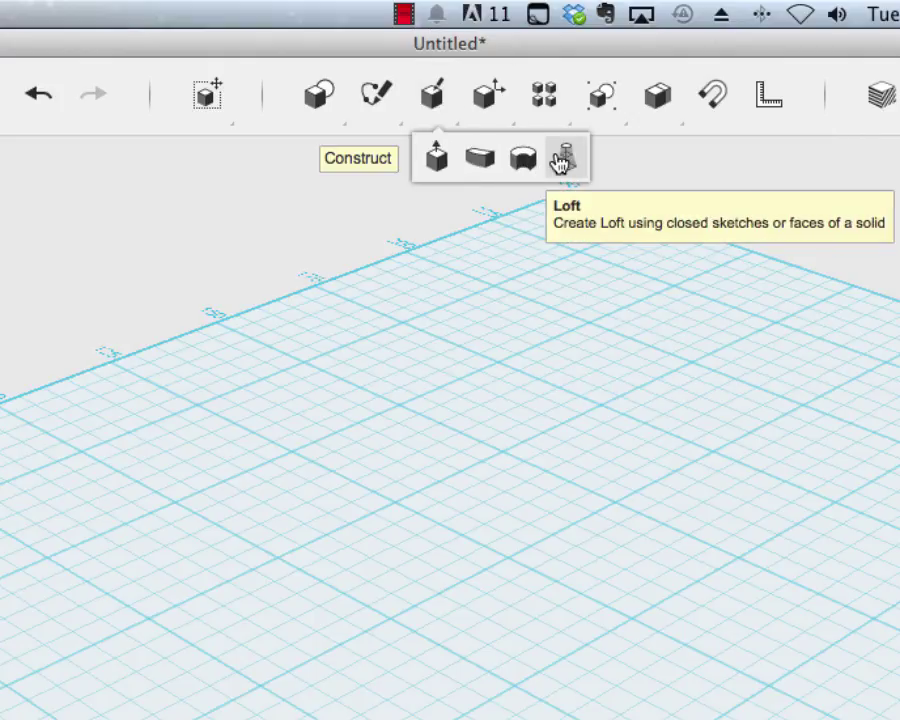
mouse_move(383, 103)
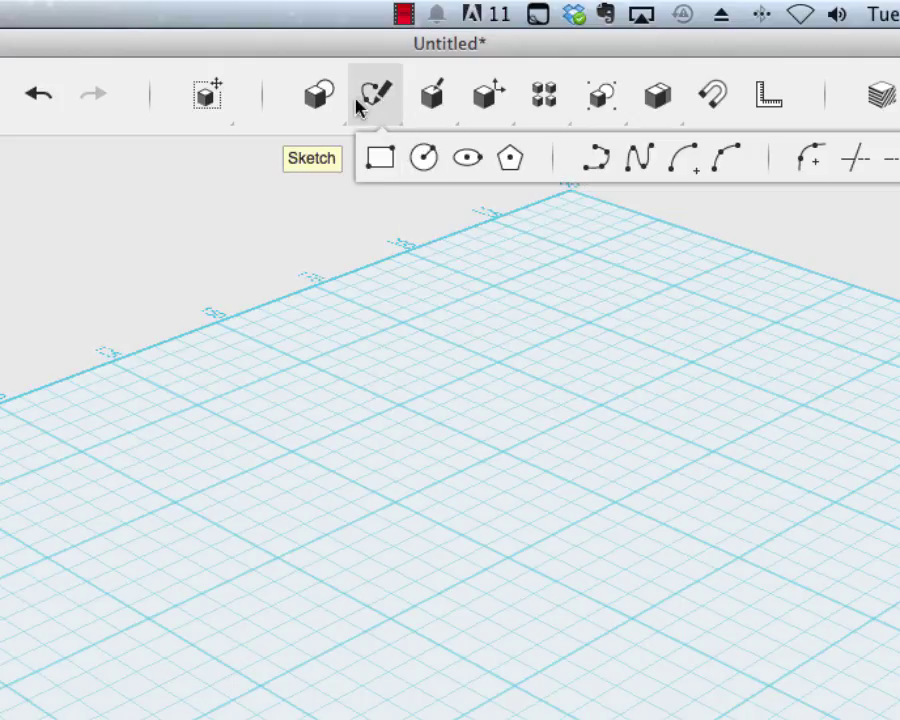
Place a sketch circle with a 10 mm radius near the middle of the grid.
mouse_move(319, 95)
click(572, 112)
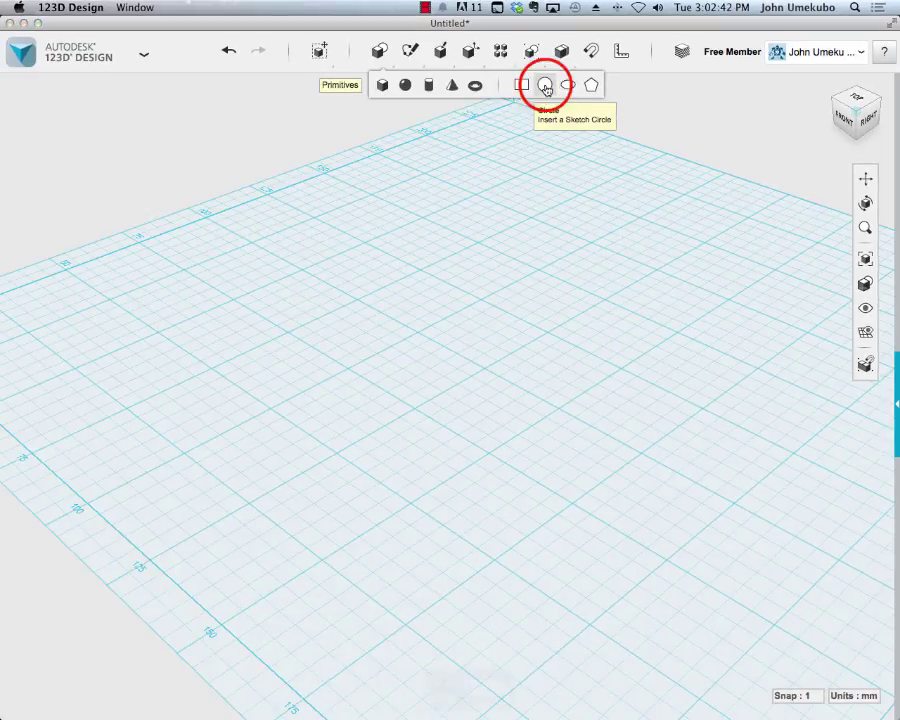
click(462, 365)
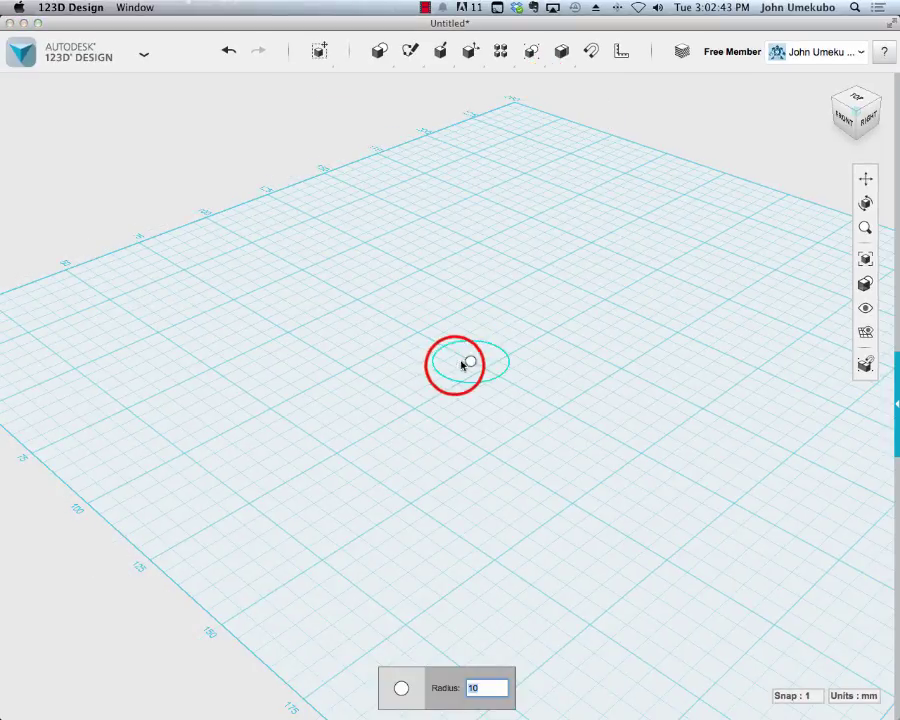
click(455, 368)
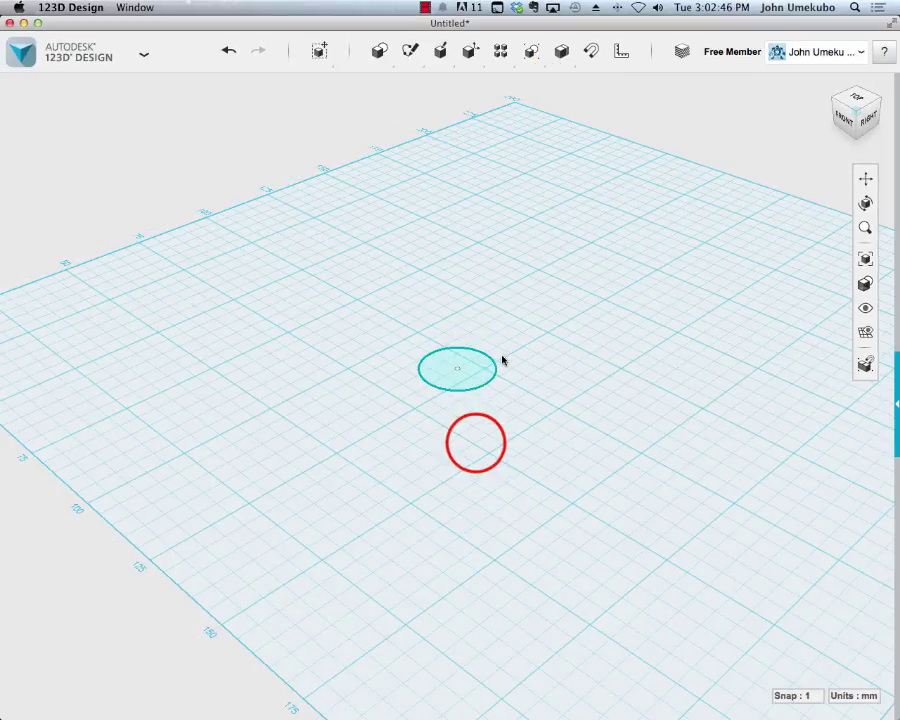
Rotate the circle by -90 degrees so it stands upright on the work plane.
click(466, 386)
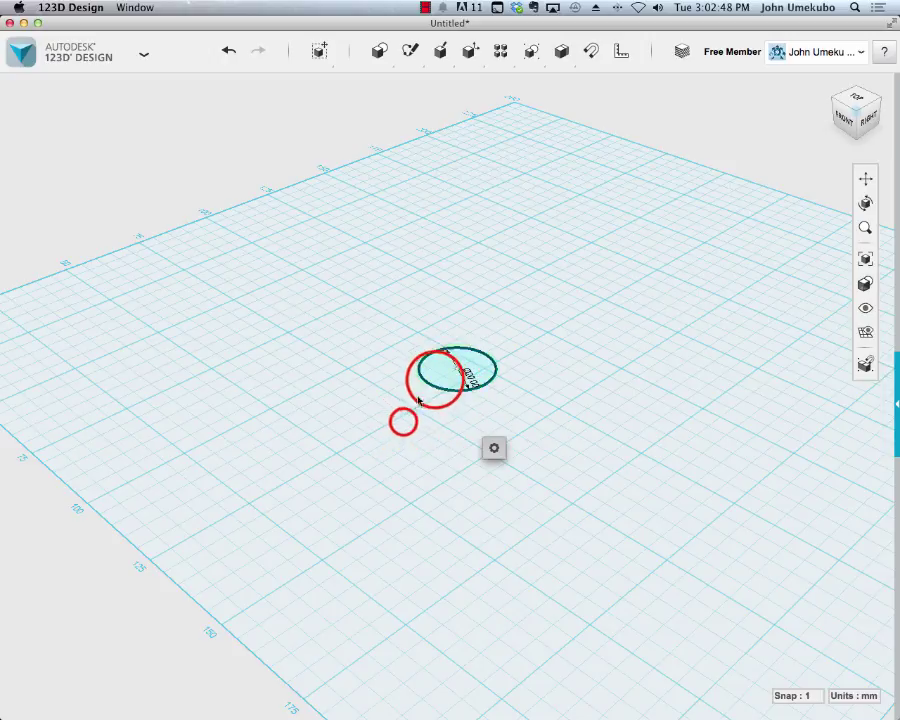
click(430, 377)
mouse_move(460, 437)
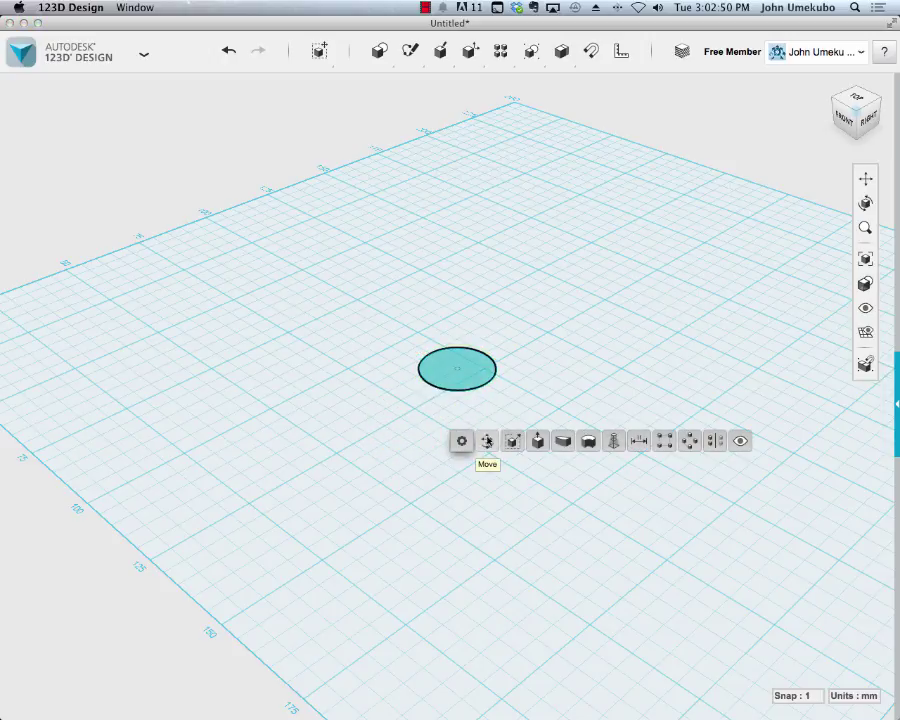
click(487, 441)
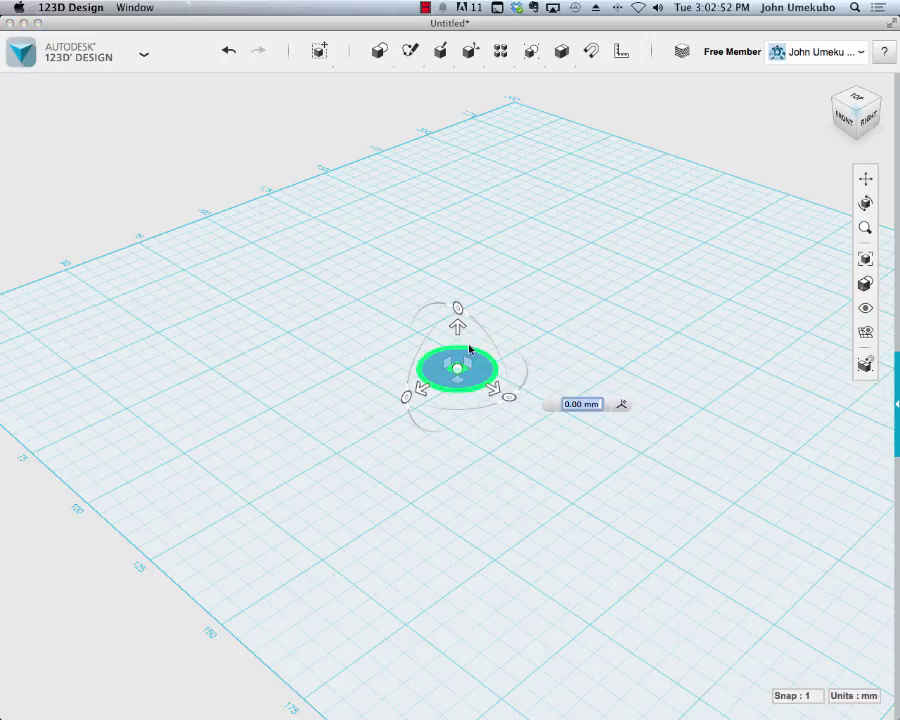
click(457, 309)
drag(457, 309, 490, 392)
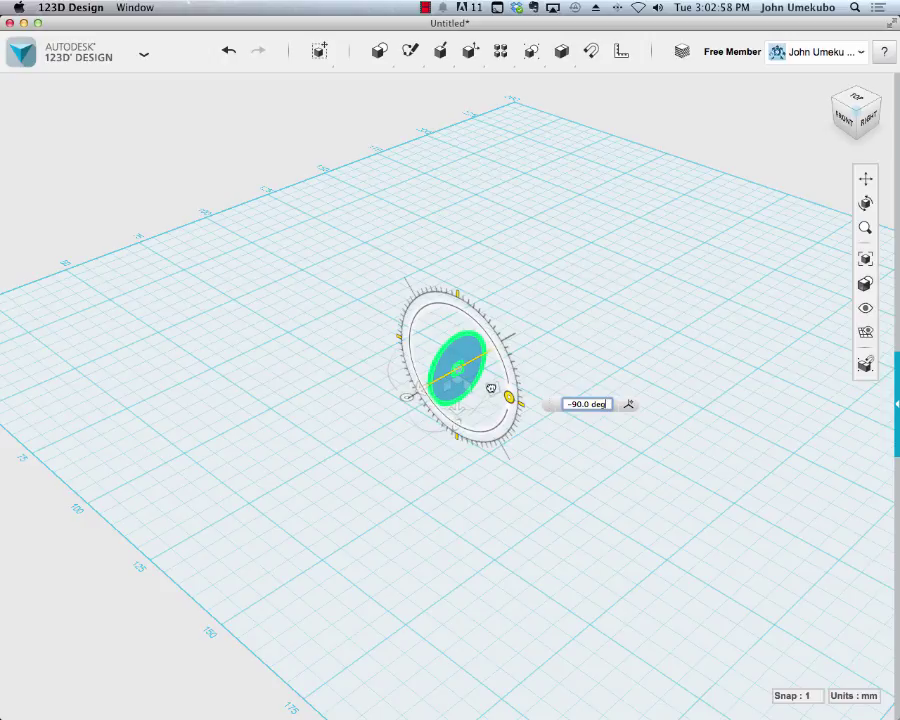
drag(491, 388, 458, 344)
Copy the upright circle and offset the pasted copy 15 mm along the axis perpendicular to its face.
mouse_move(462, 420)
right_down()
mouse_move(464, 436)
mouse_move(473, 411)
right_up()
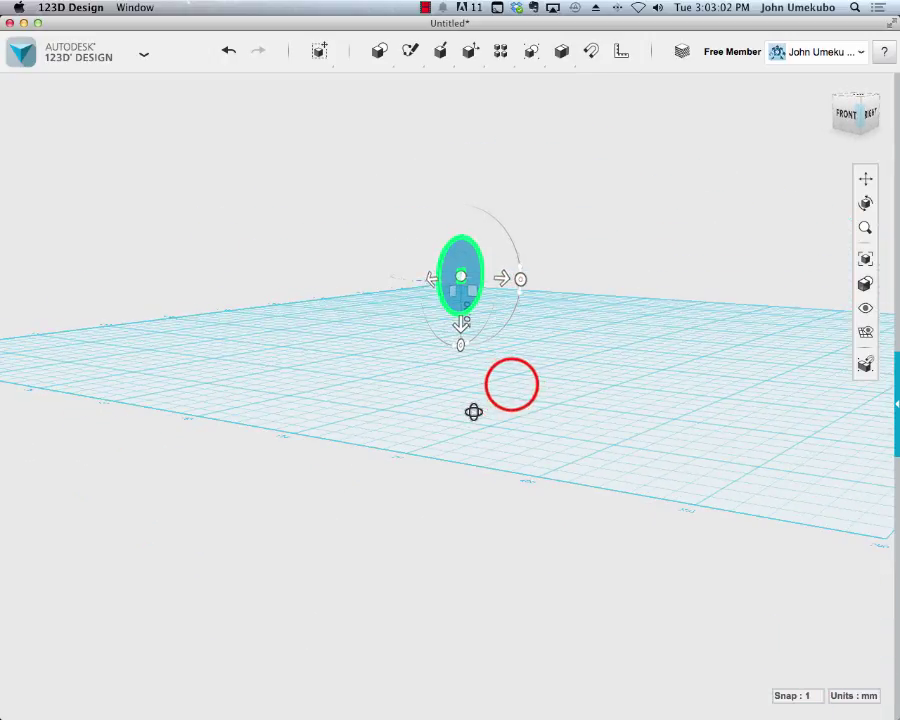
click(471, 292)
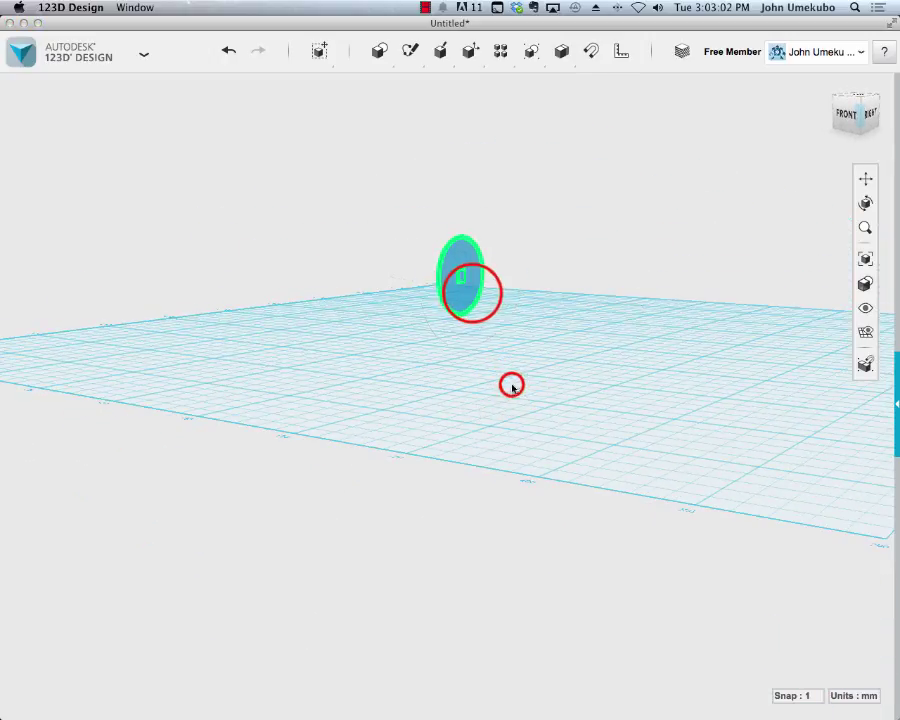
click(474, 296)
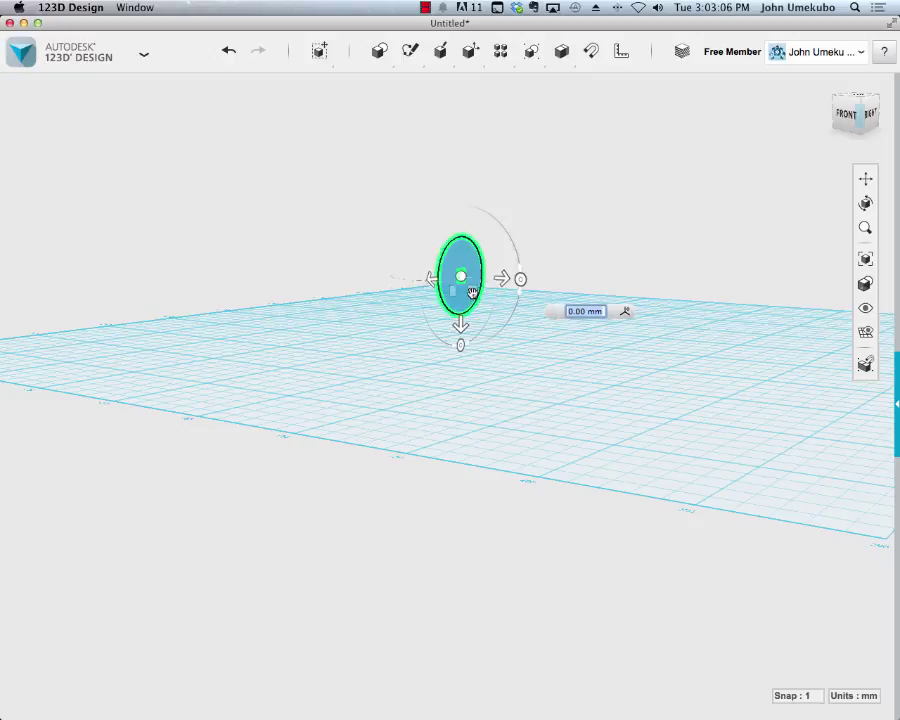
key(super+c)
key(super+v)
drag(500, 278, 550, 282)
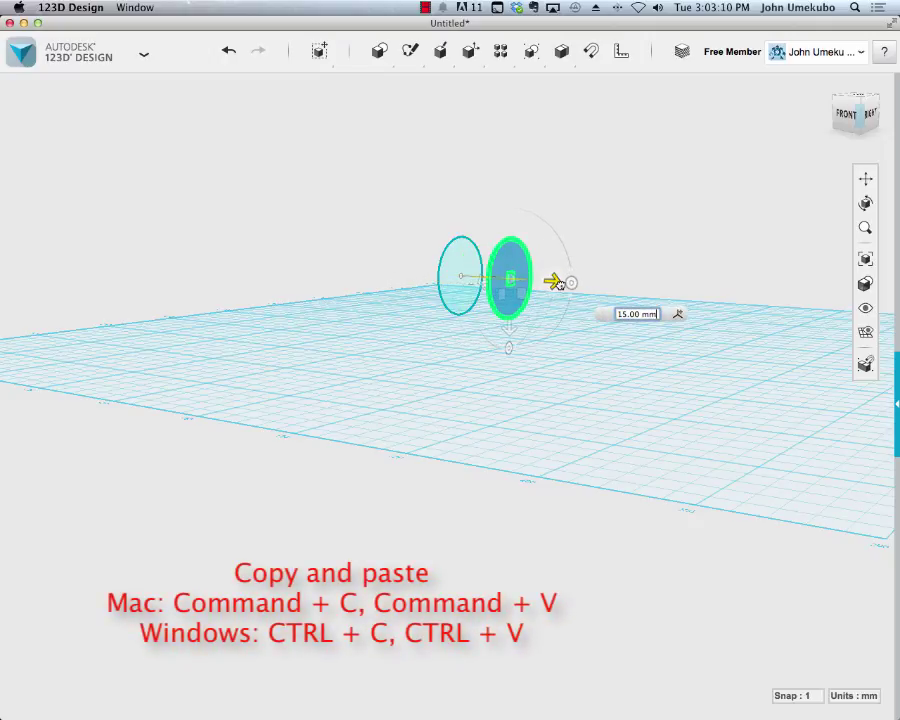
click(566, 344)
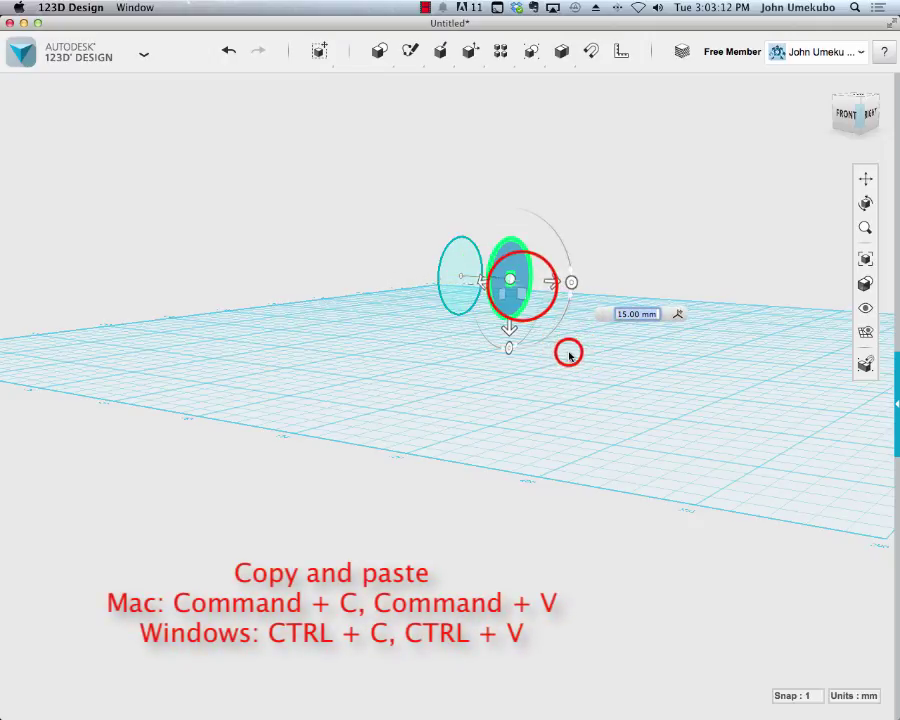
Make another copy of the first circle and place it along the same axis, beyond the second circle.
click(520, 287)
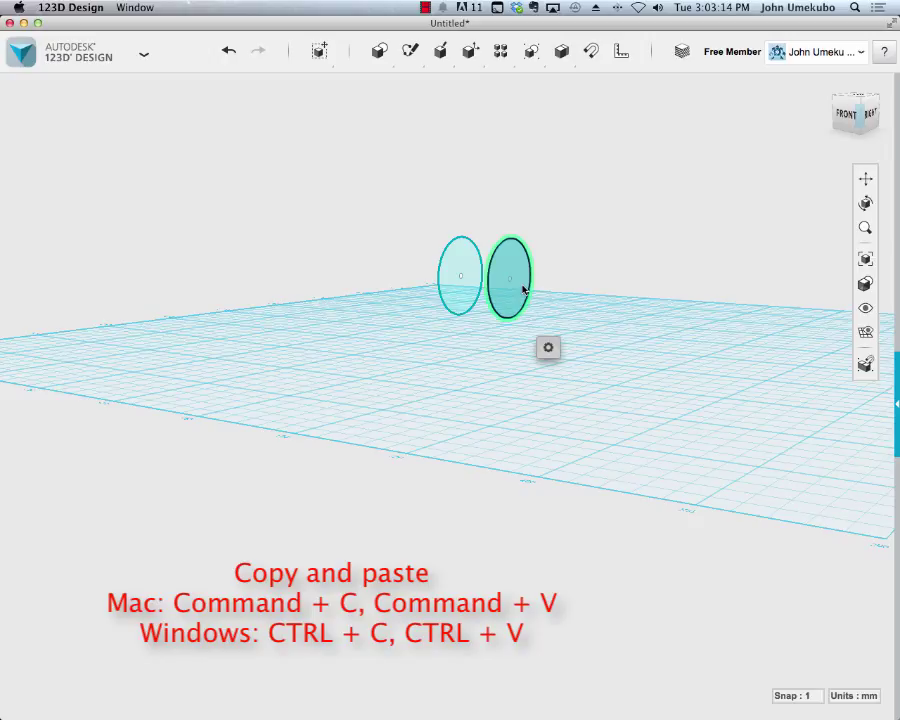
click(478, 282)
key(super+c)
key(super+v)
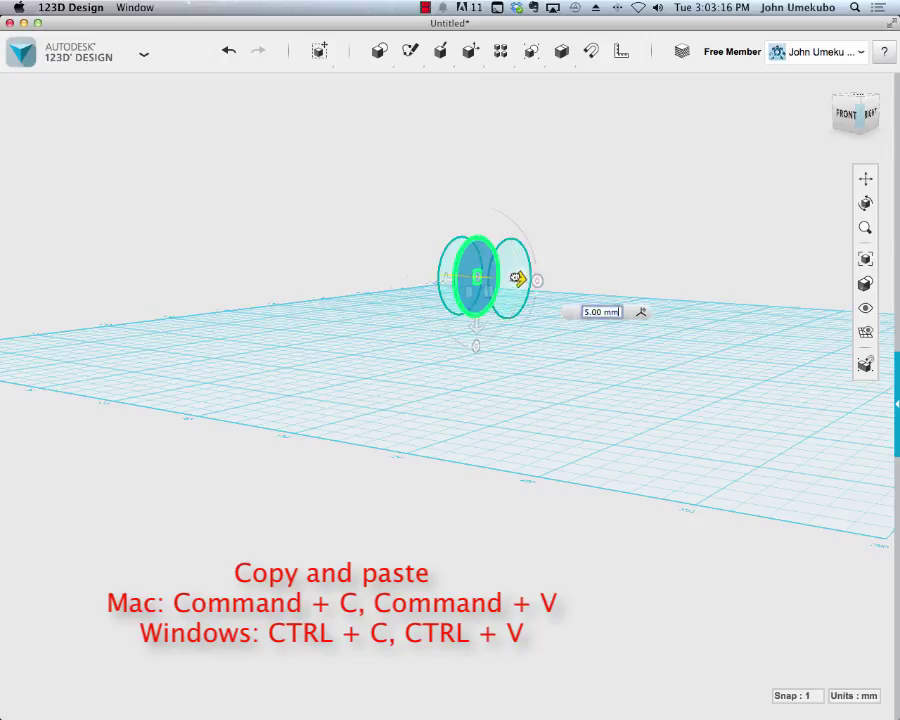
drag(500, 278, 645, 286)
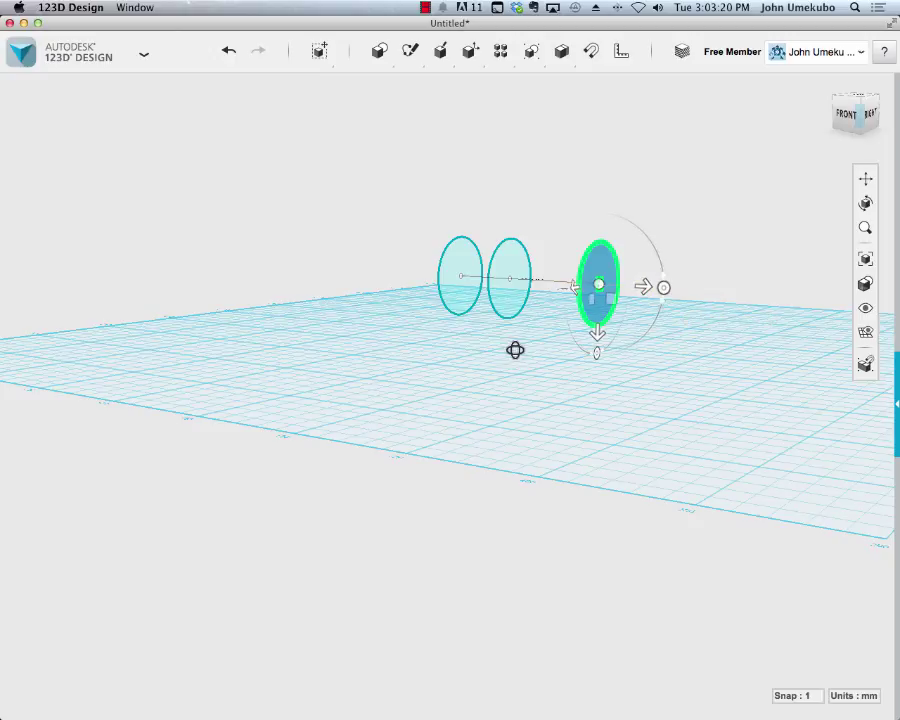
Scale the middle circle uniformly by a factor of 1.5.
right_drag(515, 349, 488, 312)
click(490, 314)
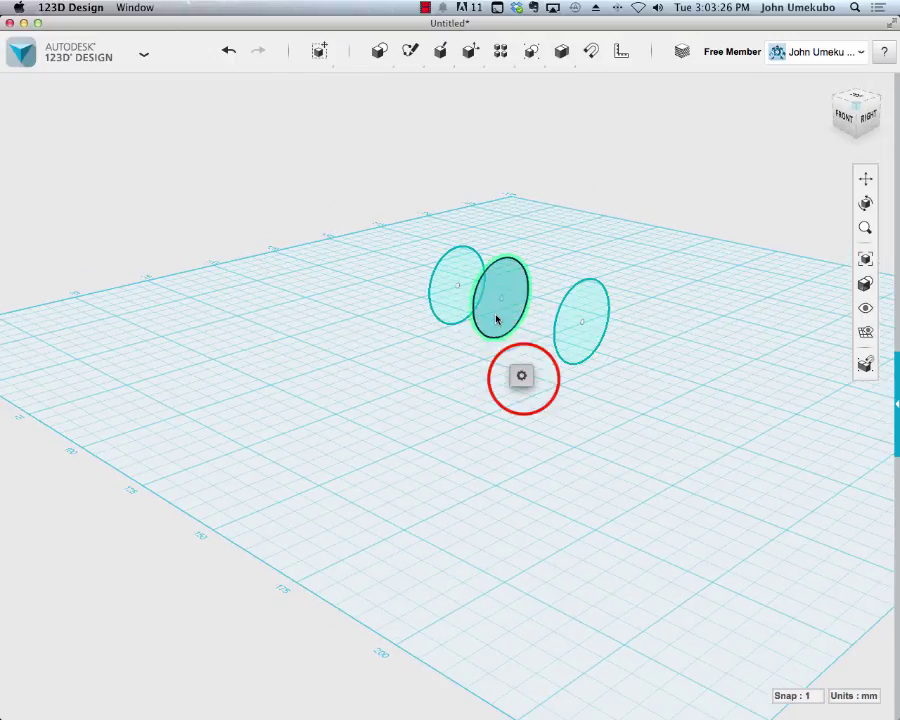
mouse_move(521, 376)
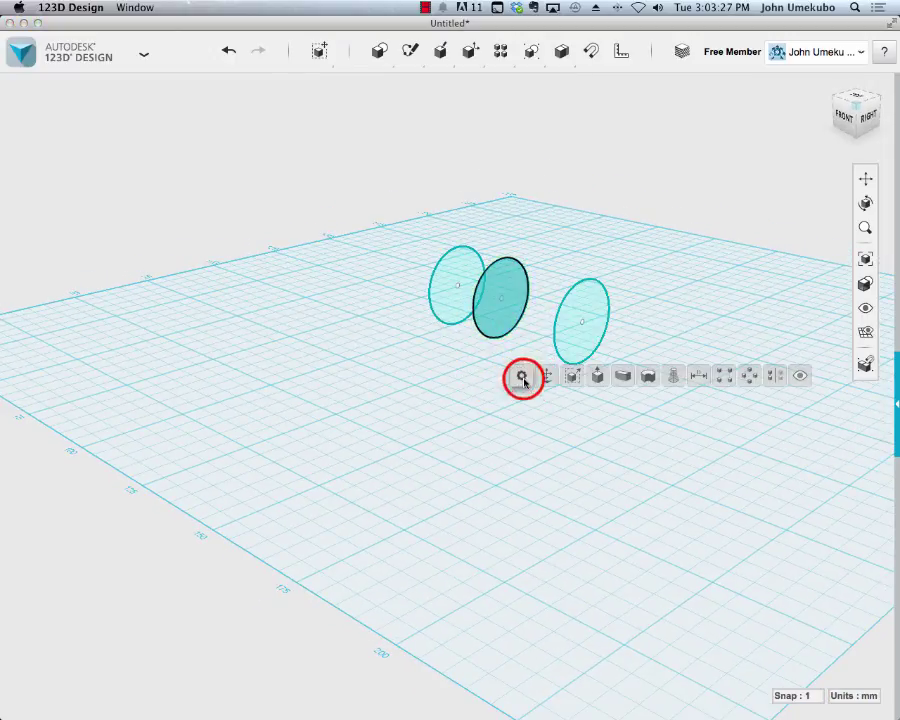
click(576, 378)
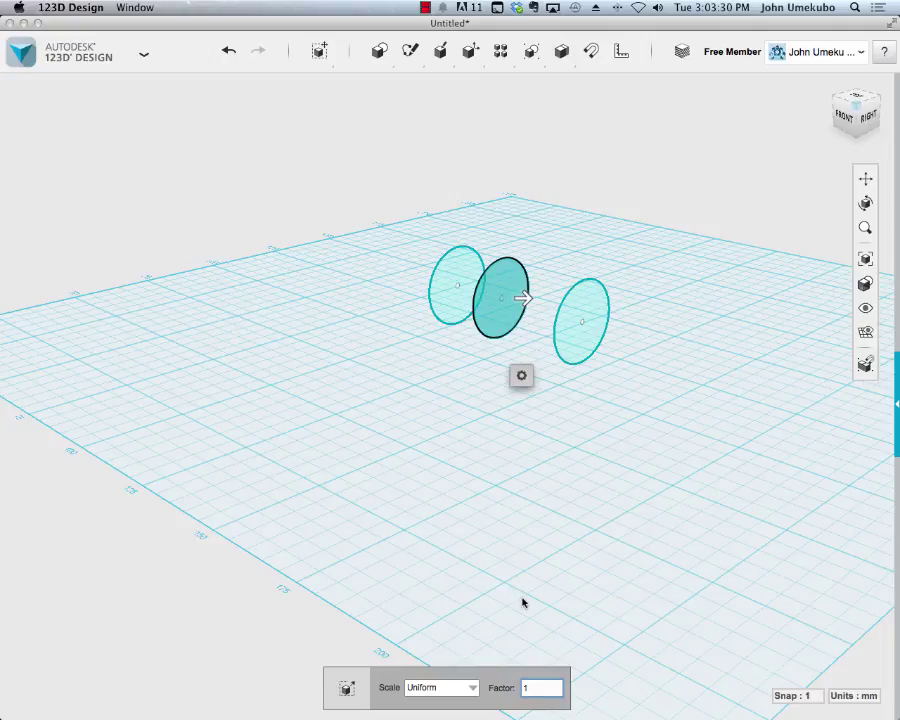
text(.5)
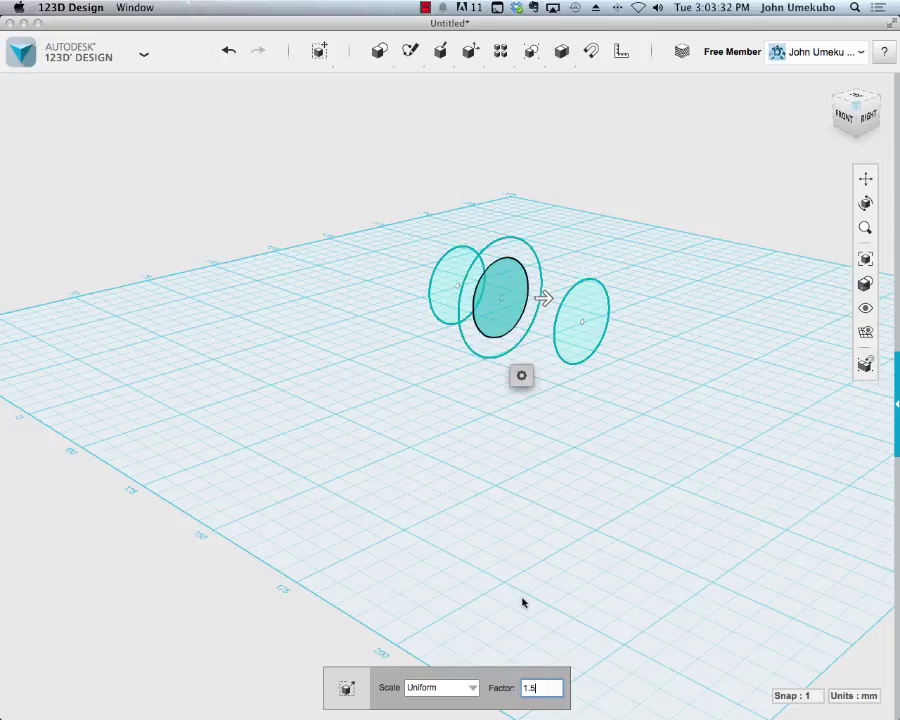
click(530, 505)
click(472, 422)
Loft a solid between the first small circle and the enlarged middle circle.
right_drag(472, 420, 491, 409)
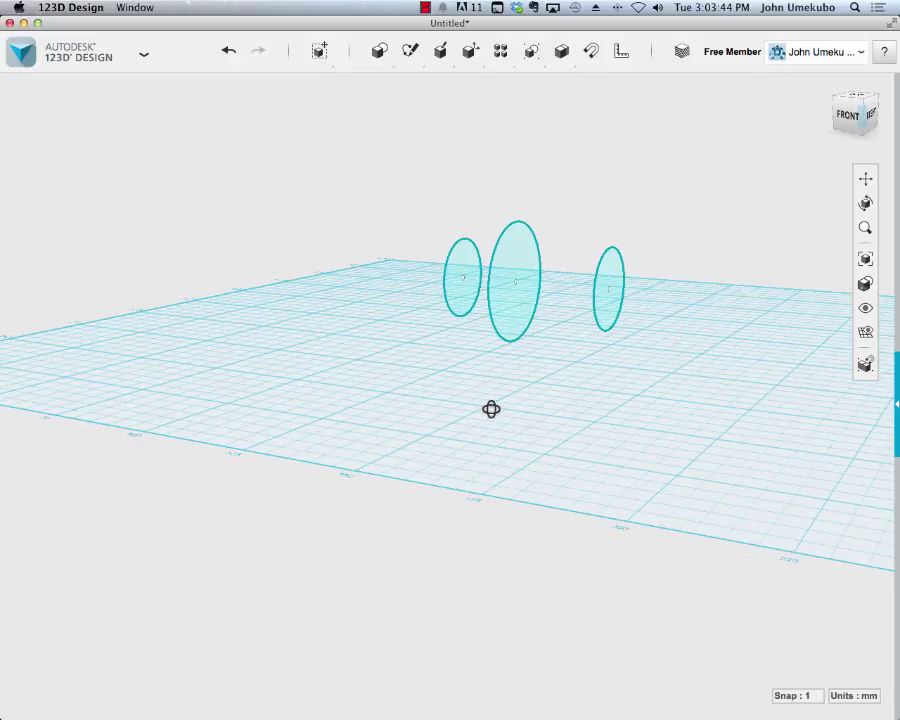
mouse_move(491, 409)
right_down()
mouse_move(504, 402)
mouse_move(497, 411)
right_up()
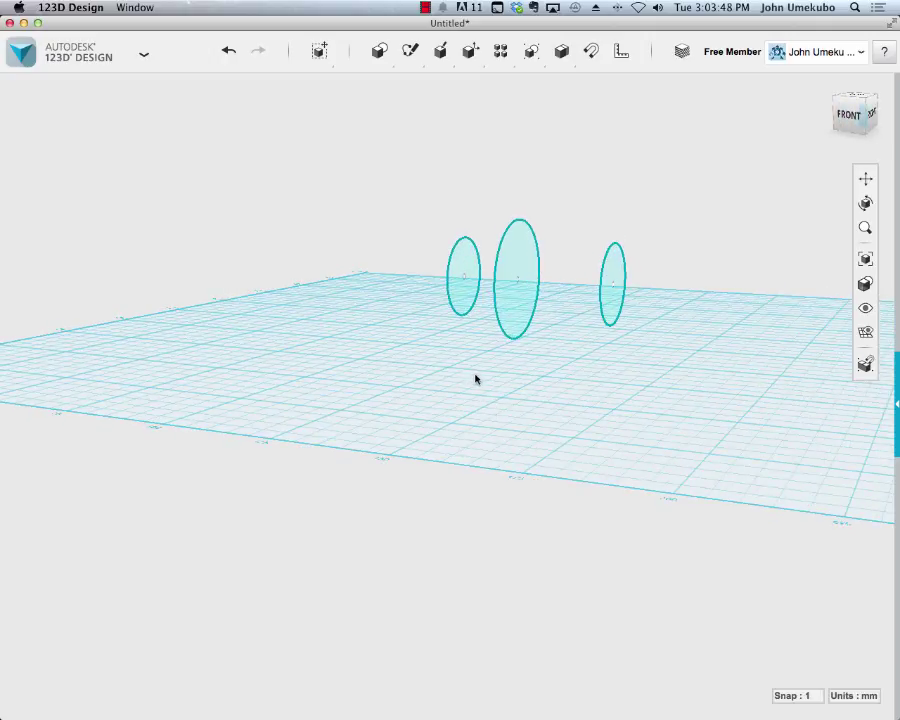
click(459, 287)
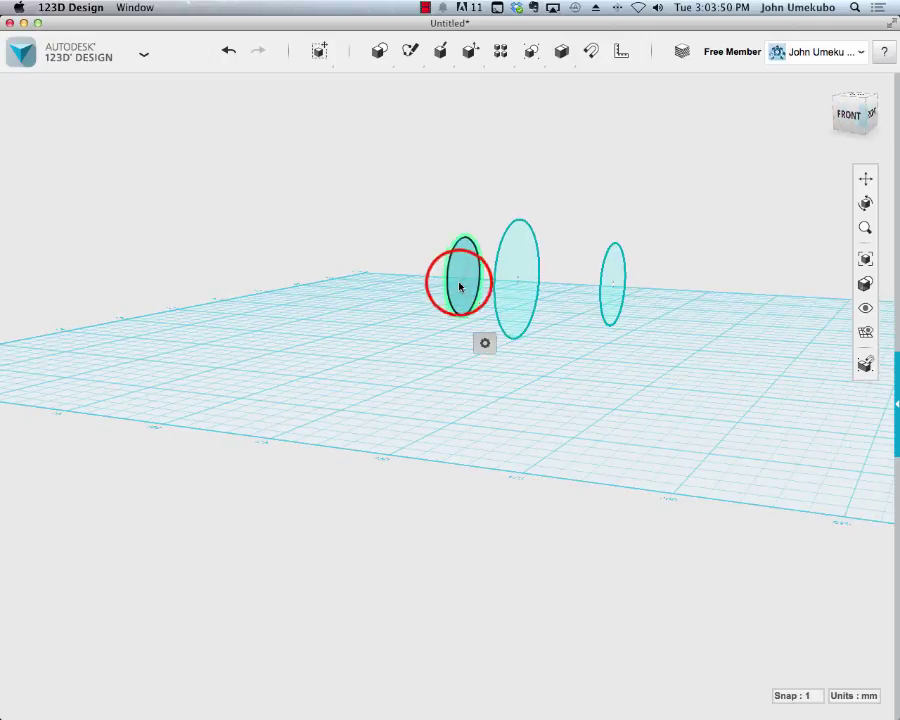
click(418, 334)
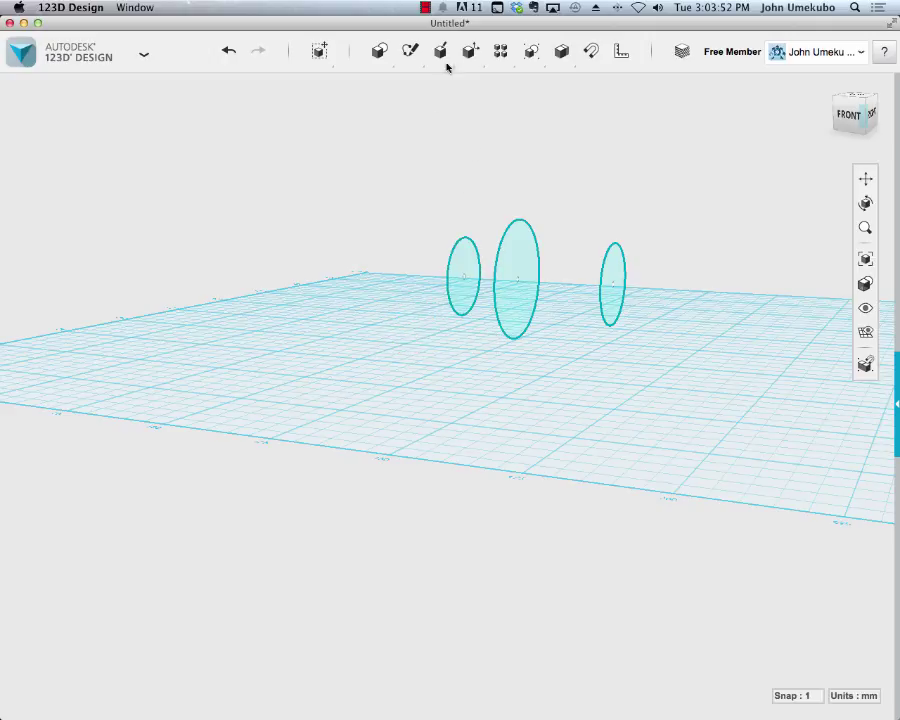
mouse_move(441, 52)
click(512, 84)
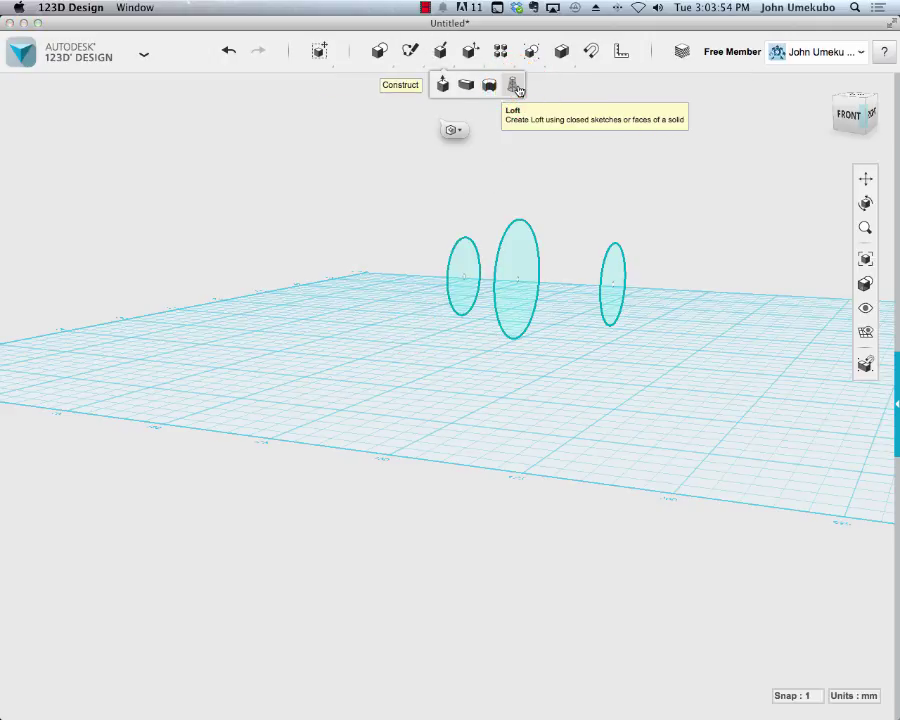
click(461, 254)
click(504, 256)
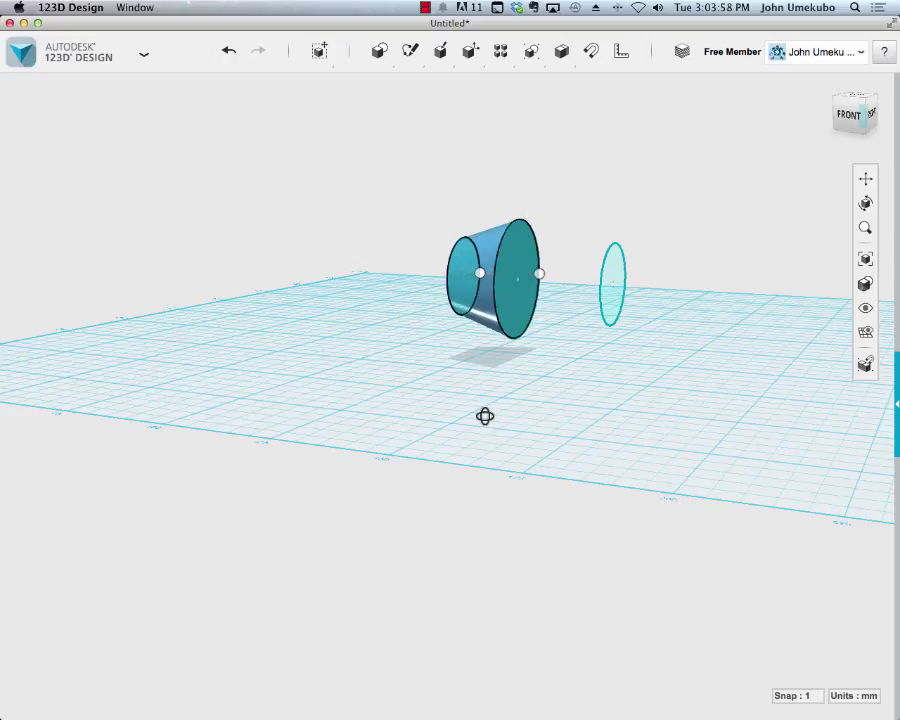
Loft from the large face of the solid to the third circle, extending the body.
mouse_move(484, 416)
right_down()
mouse_move(520, 394)
mouse_move(458, 408)
mouse_move(484, 421)
mouse_move(508, 418)
mouse_move(489, 421)
right_up()
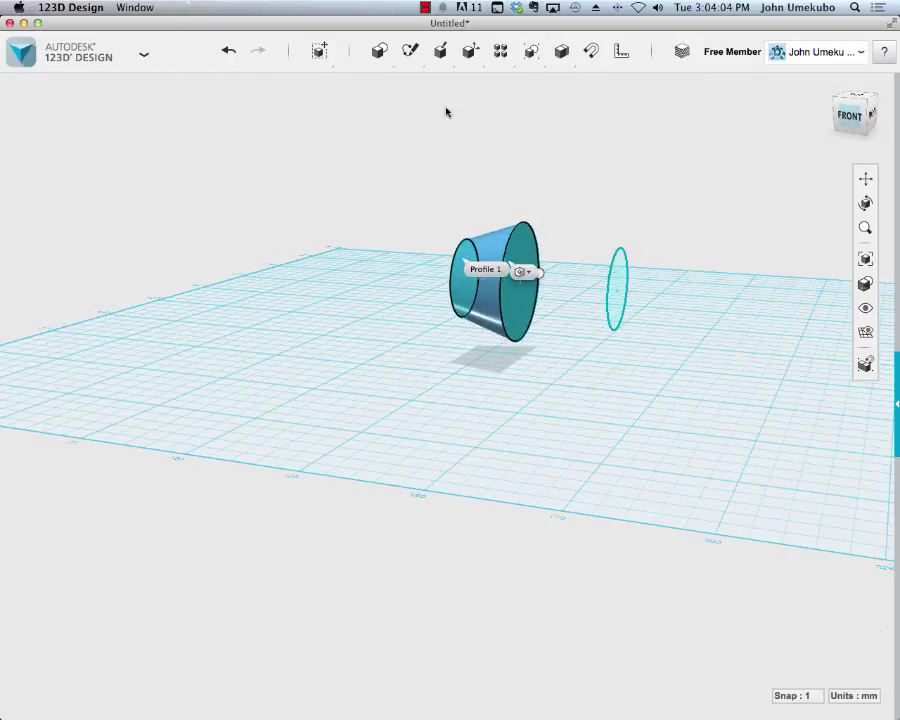
mouse_move(479, 59)
mouse_move(444, 60)
click(508, 82)
click(524, 245)
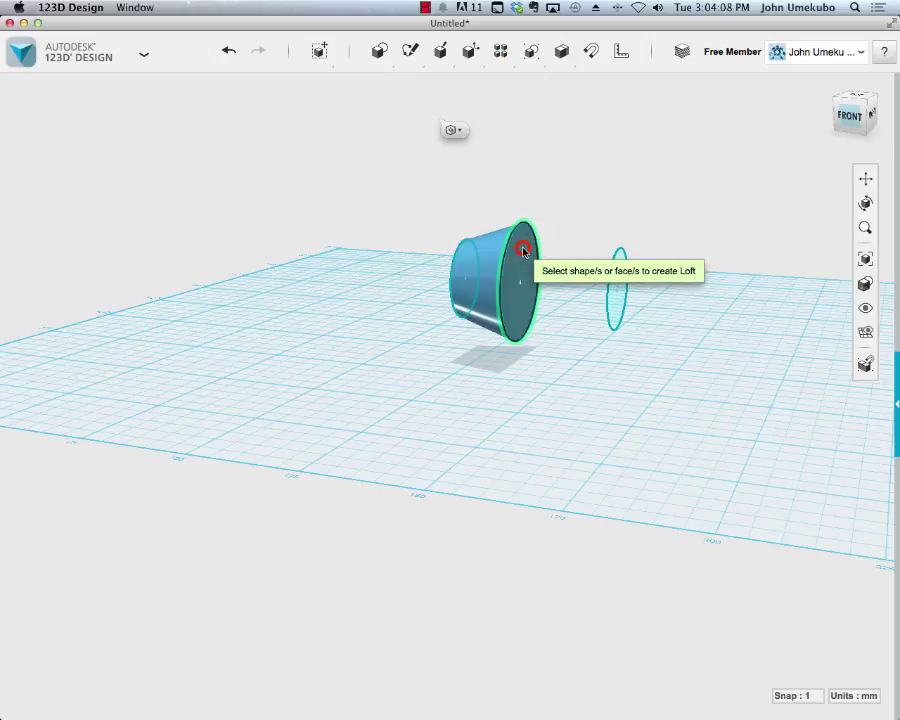
click(617, 276)
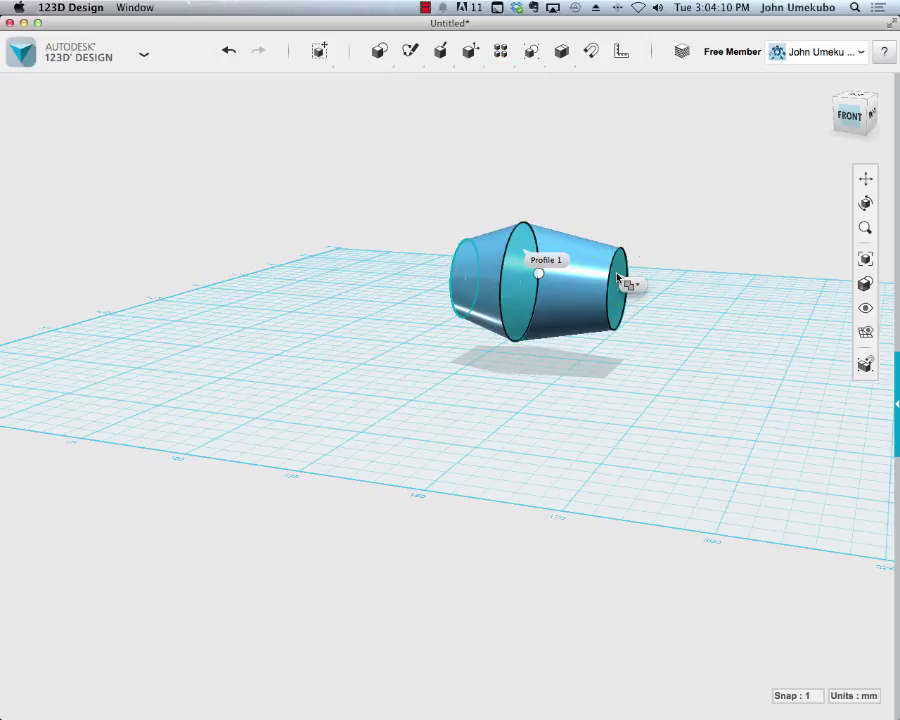
Move the lofted solid away from its three sketch circles and view them side by side.
right_drag(576, 388, 546, 392)
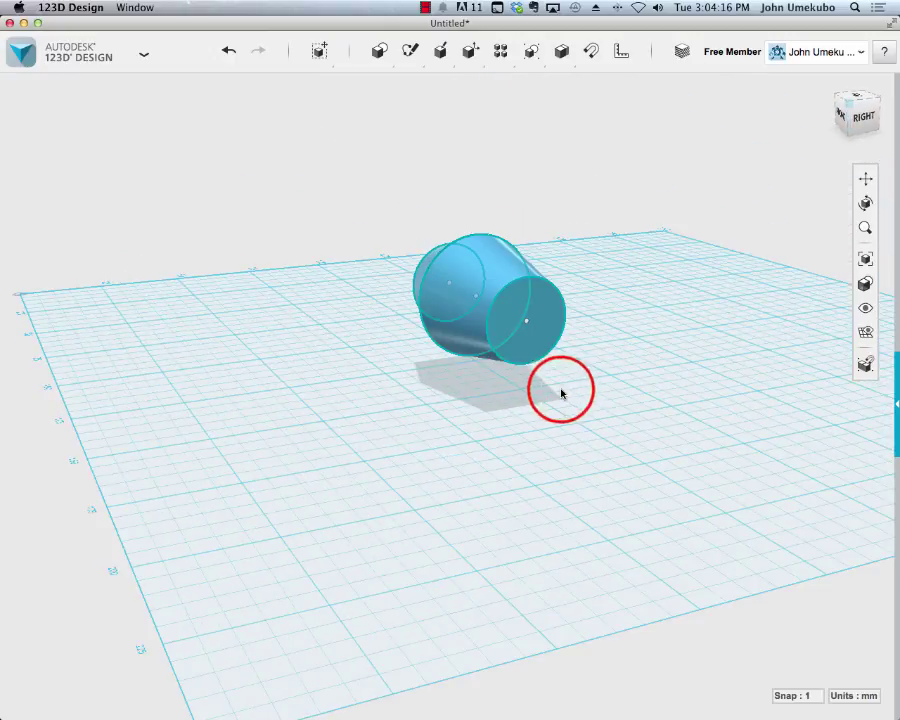
click(463, 293)
mouse_move(463, 293)
mouse_down()
mouse_move(560, 287)
mouse_move(683, 323)
mouse_move(686, 335)
mouse_up()
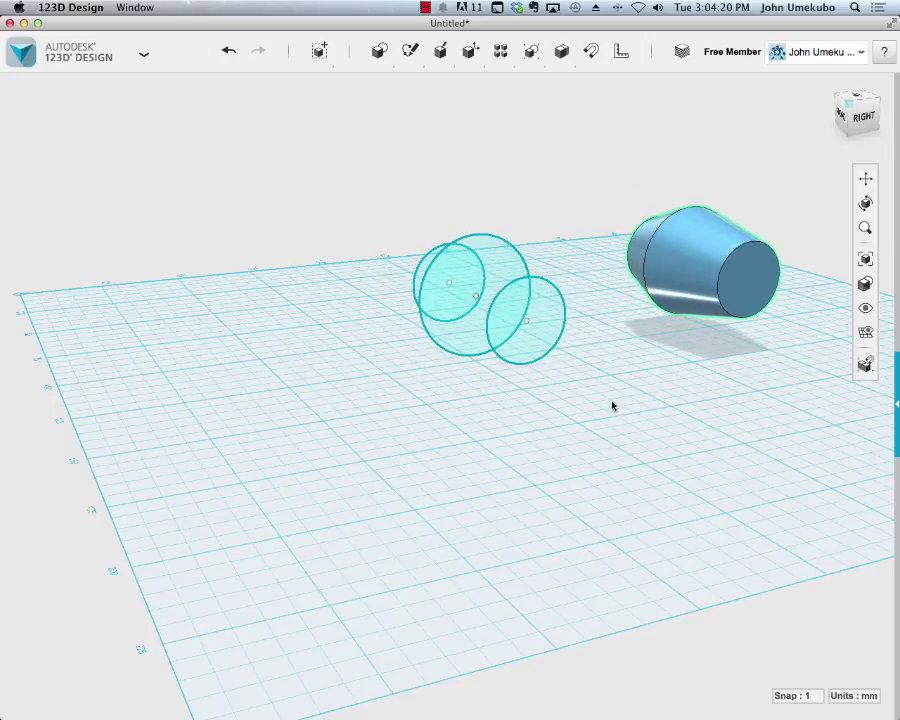
right_drag(495, 388, 526, 388)
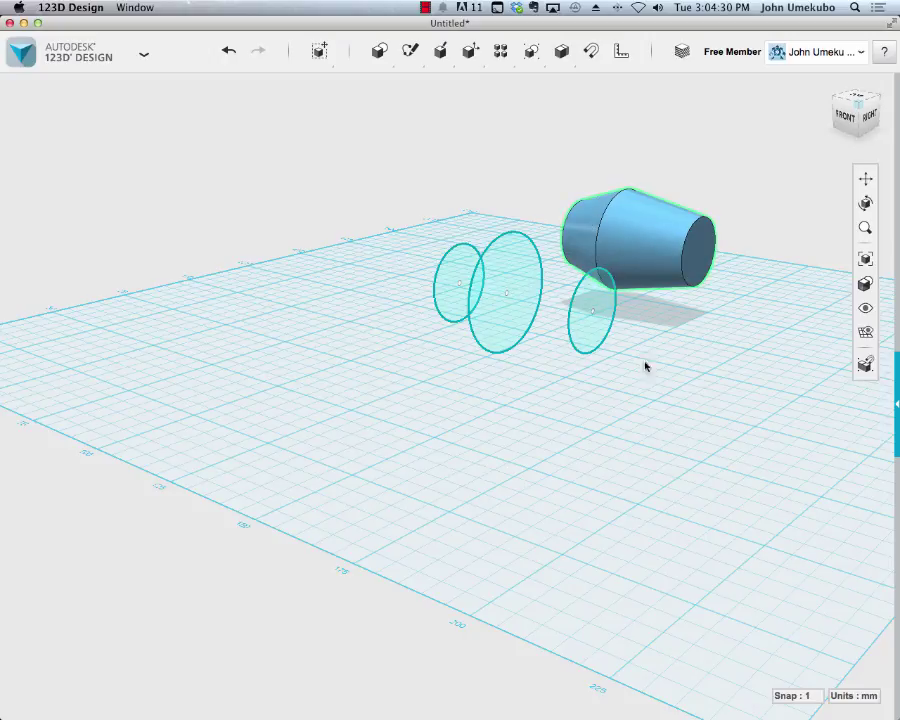
Select all three upright sketch circles together and loft a single smooth solid through them.
right_drag(585, 396, 593, 386)
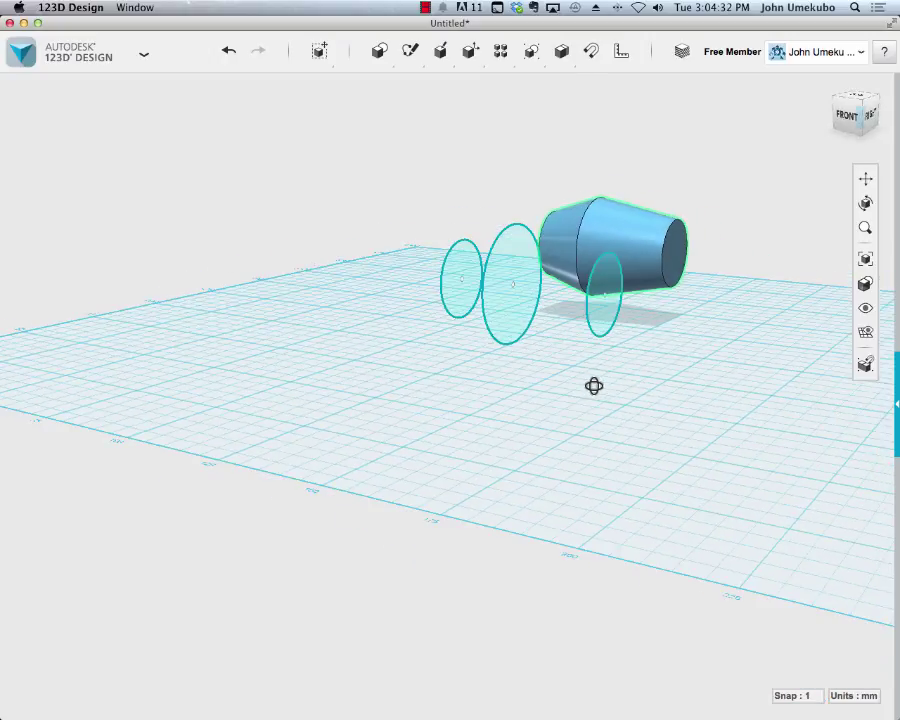
click(456, 307)
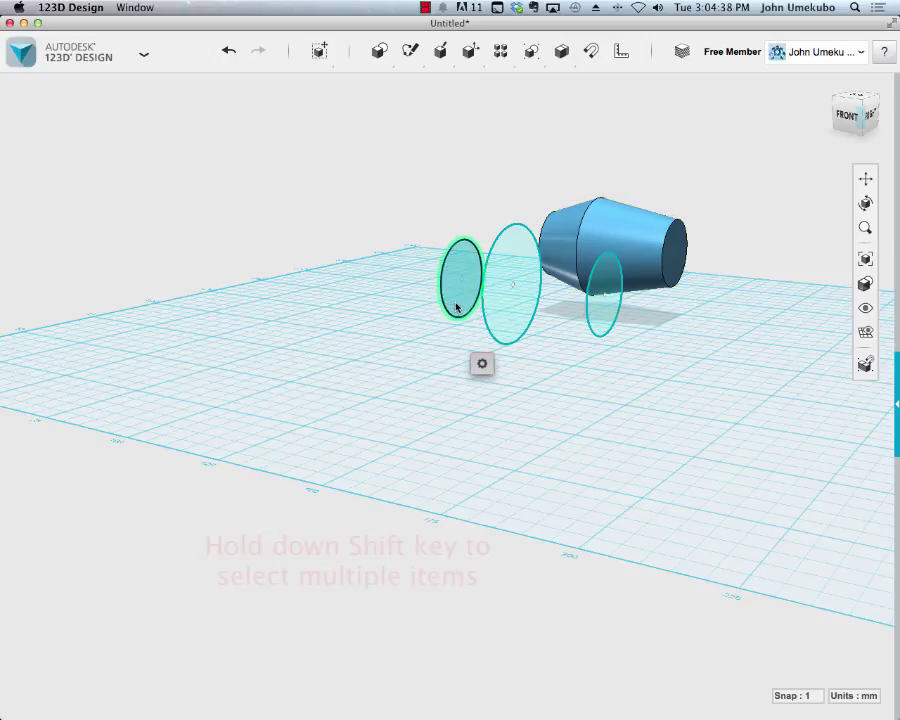
shift+click(516, 318)
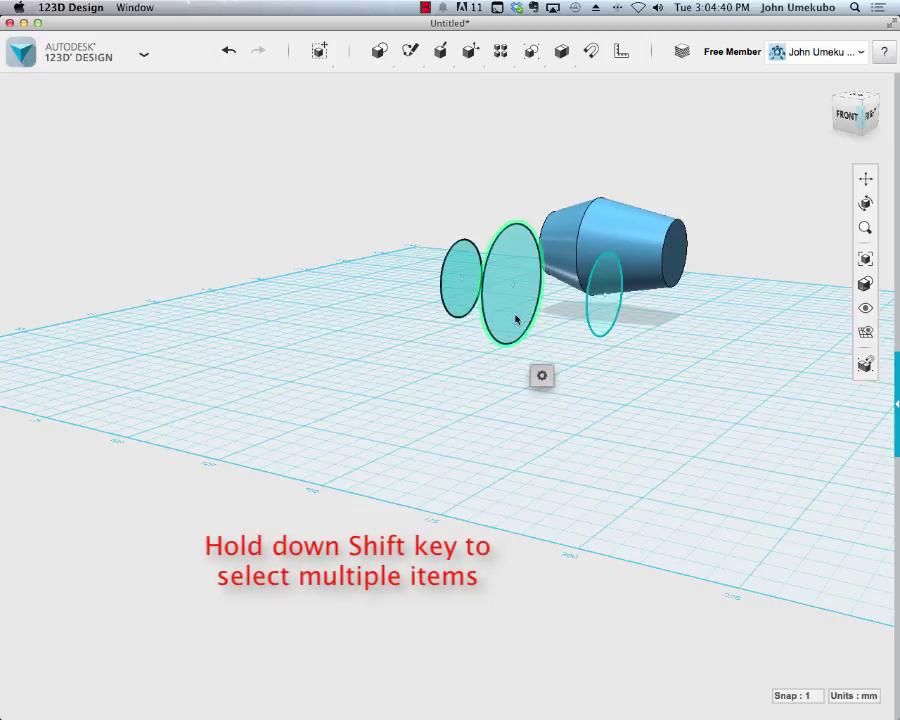
shift+click(596, 319)
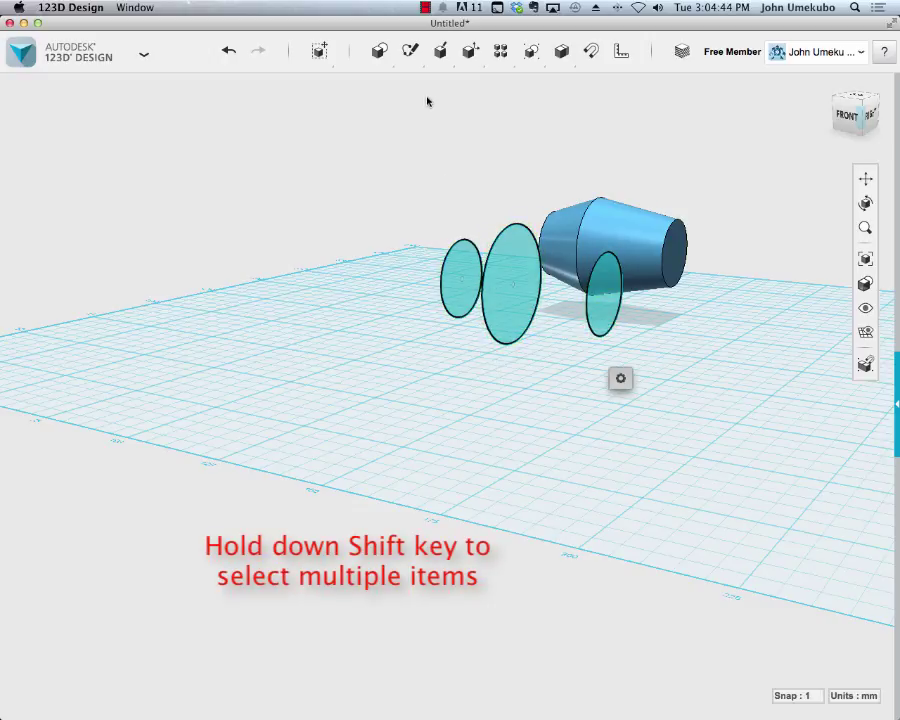
mouse_move(442, 62)
click(509, 85)
click(542, 391)
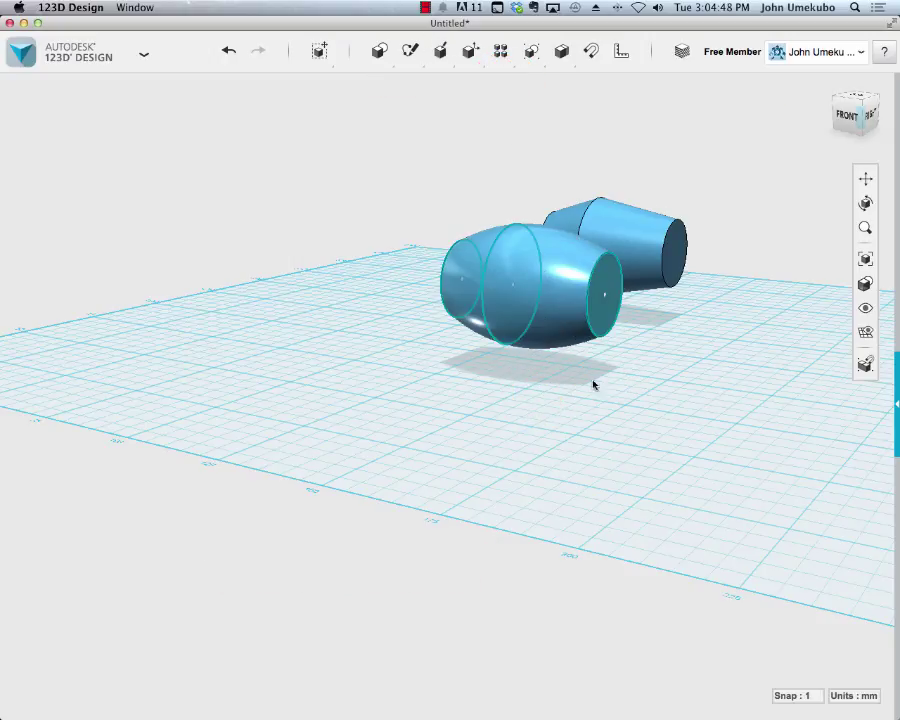
Move the smooth barrel-shaped solid off its sketch circles to the side opposite the first lofted body.
right_drag(610, 381, 487, 282)
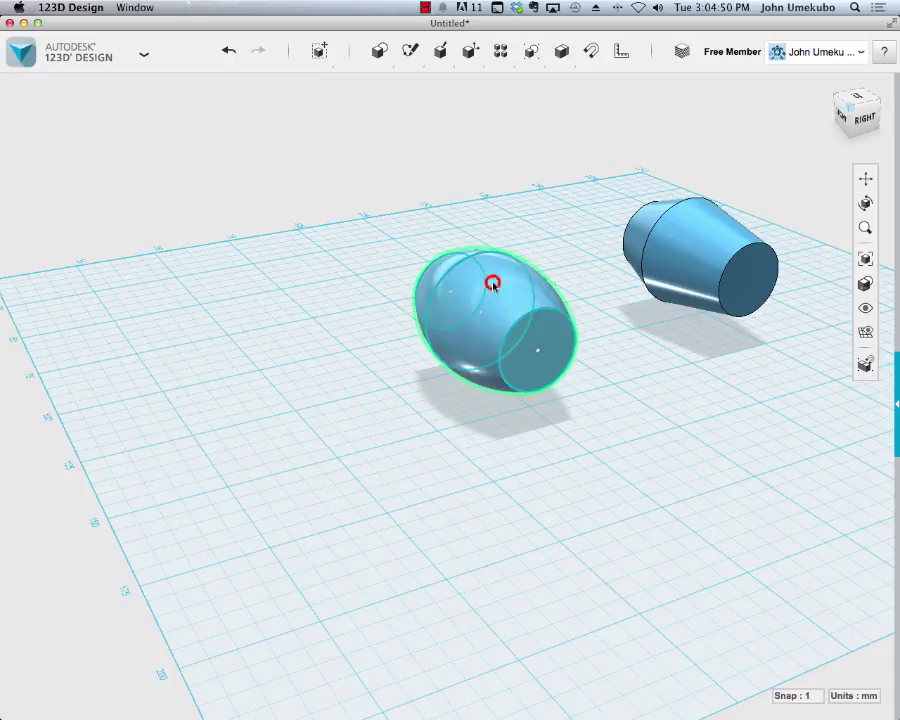
drag(487, 282, 307, 460)
right_drag(368, 466, 490, 466)
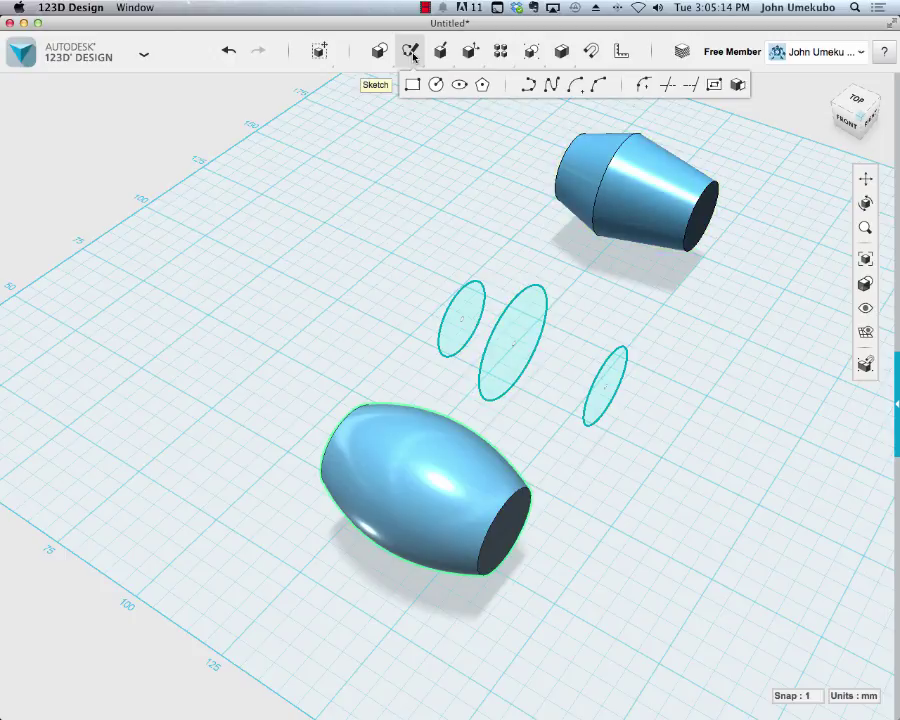
Select the small, middle and third sketch circles together again and loft another solid through them.
click(512, 84)
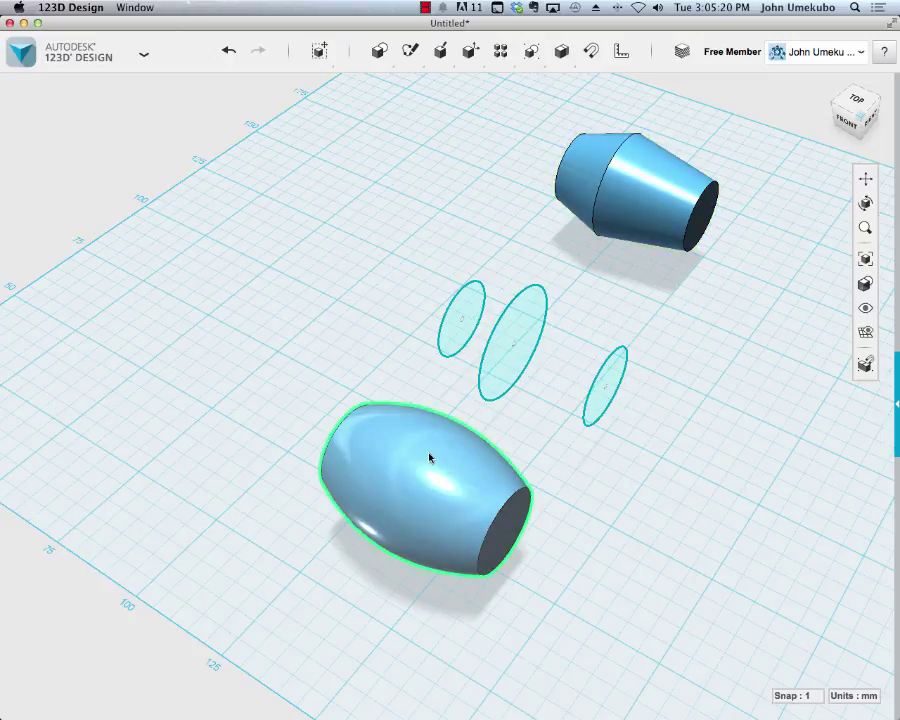
click(465, 303)
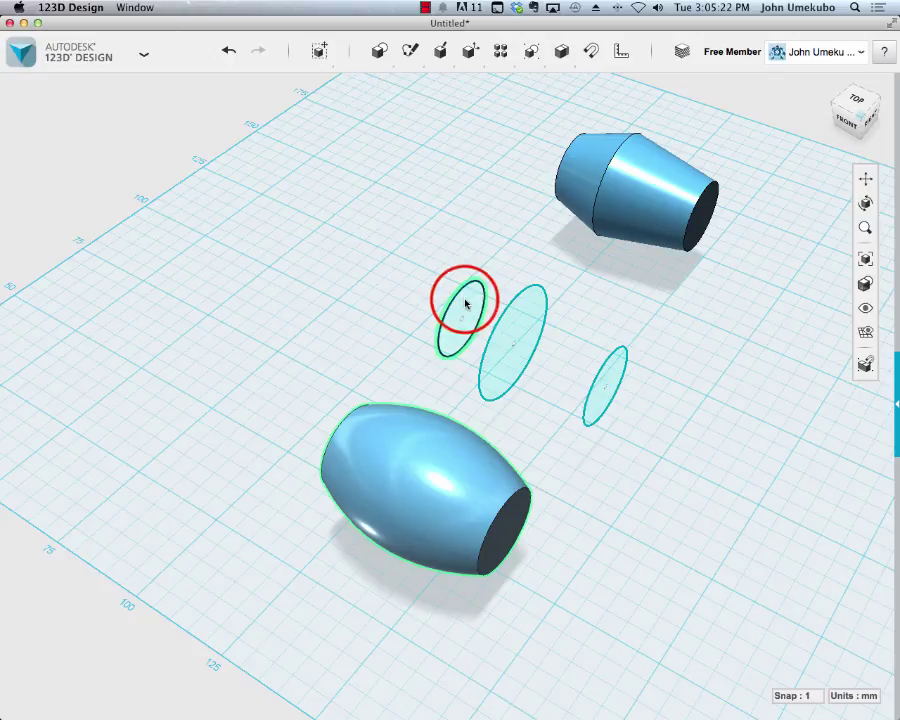
click(465, 303)
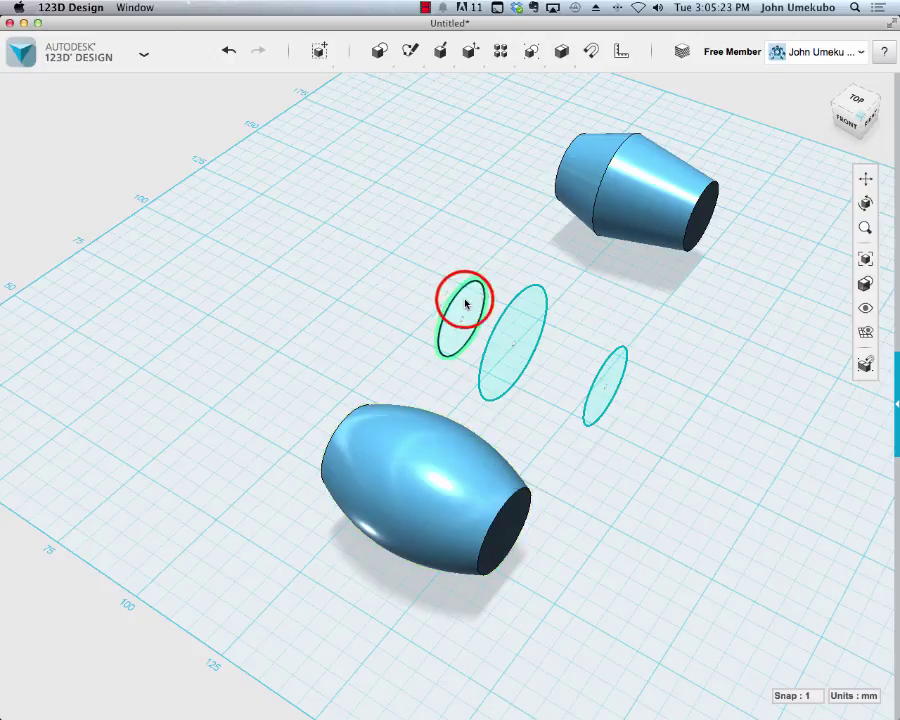
shift+click(526, 318)
shift+click(612, 375)
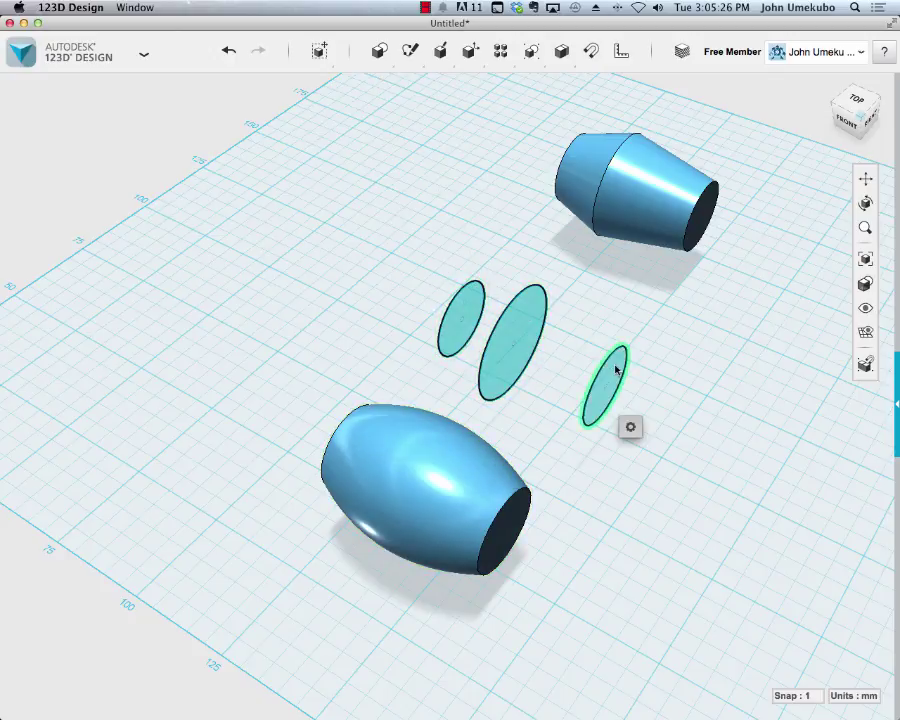
mouse_move(462, 66)
click(516, 86)
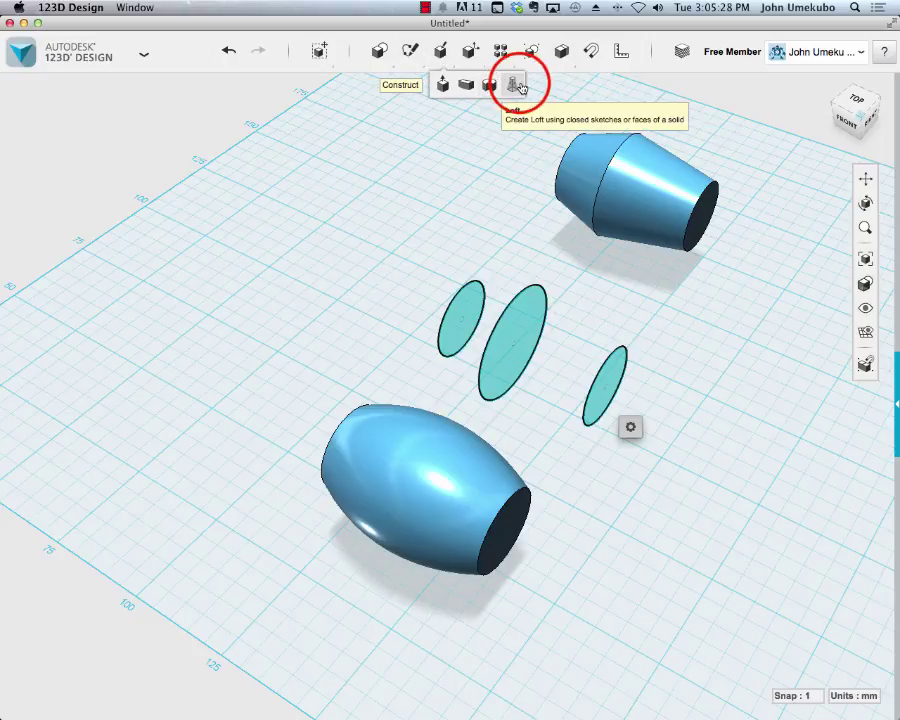